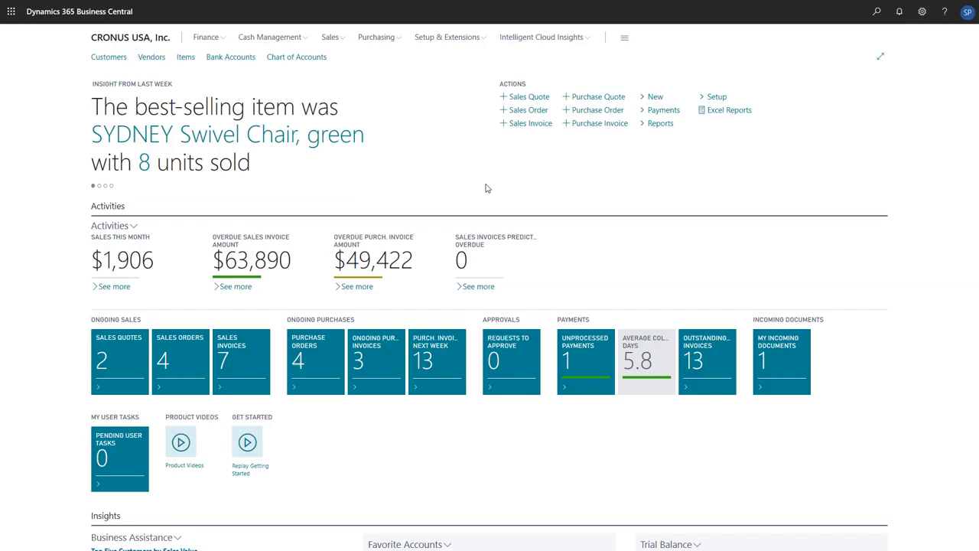
Create a new sales order for the customer Adatum Corporation
click(542, 112)
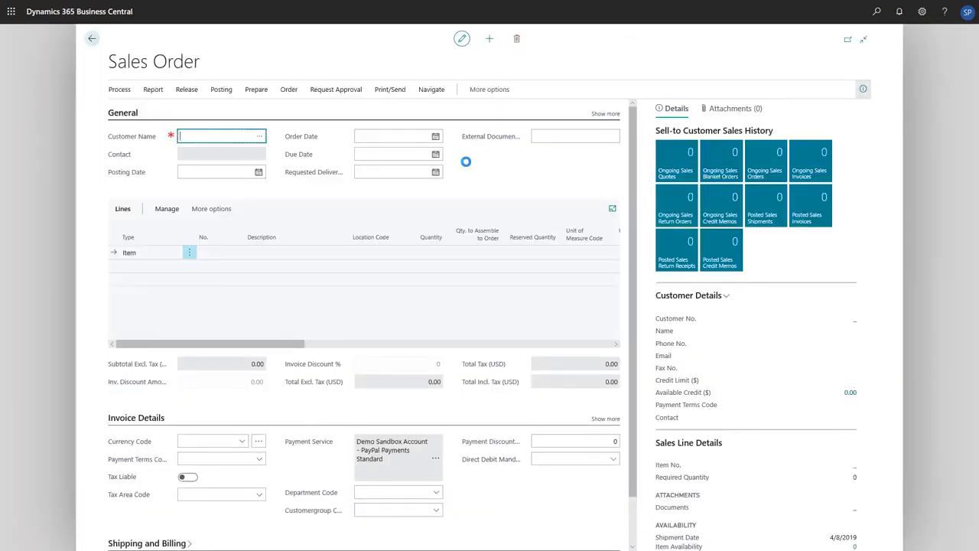
click(260, 137)
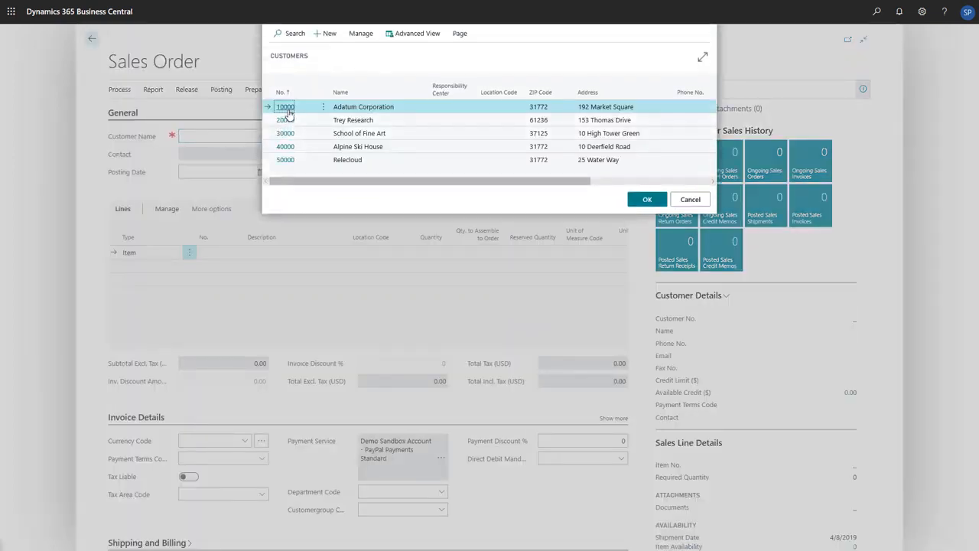
click(287, 109)
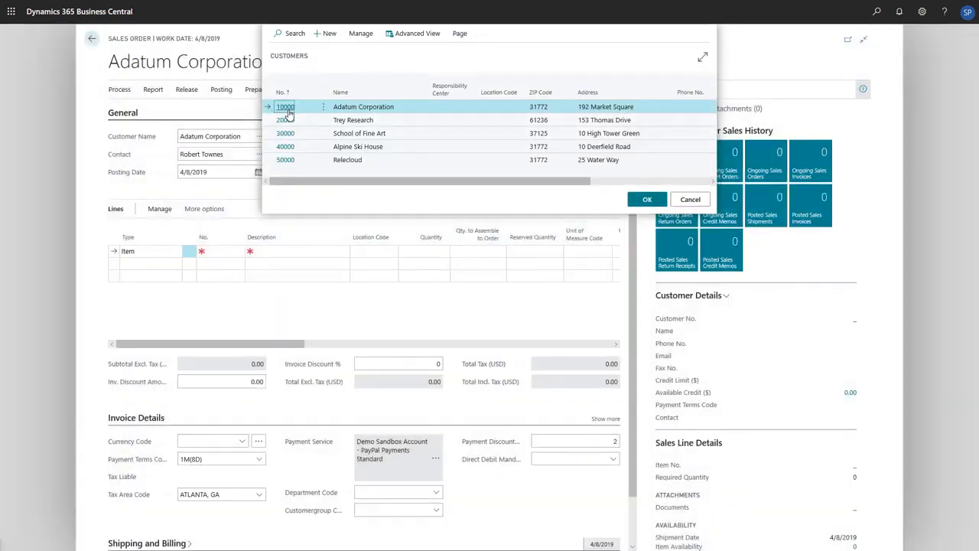
Add item 1906-S, ATHENS Mobile Pedestal, to the sales order lines with a quantity of 1
click(231, 252)
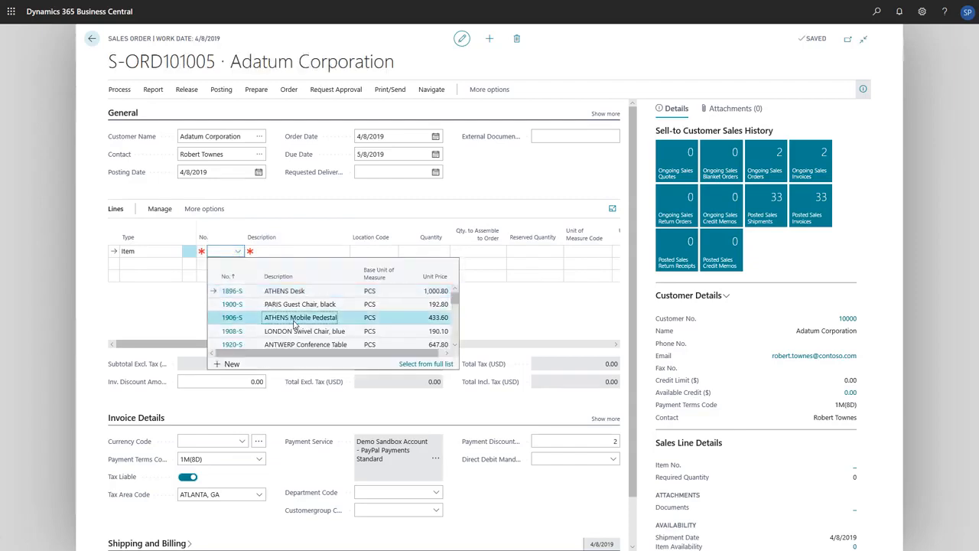
click(294, 319)
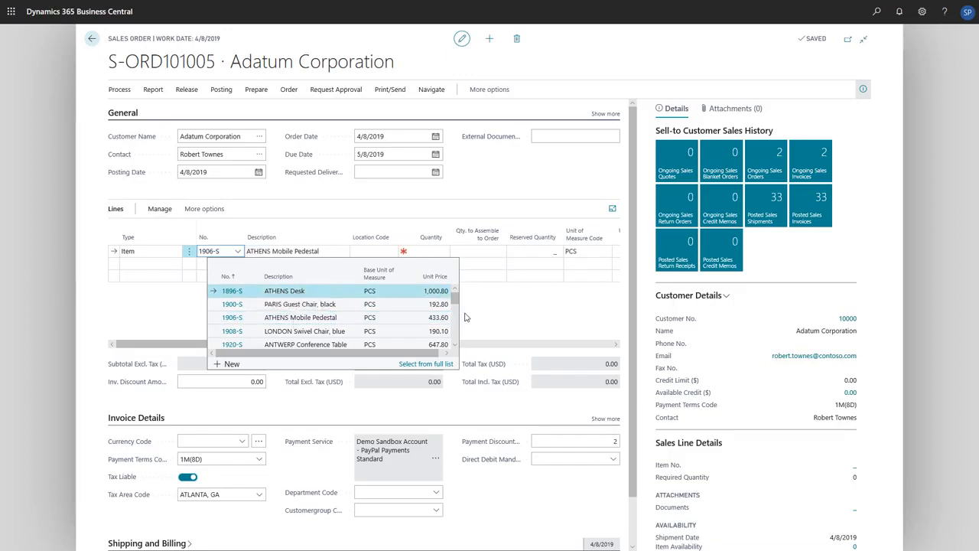
click(433, 253)
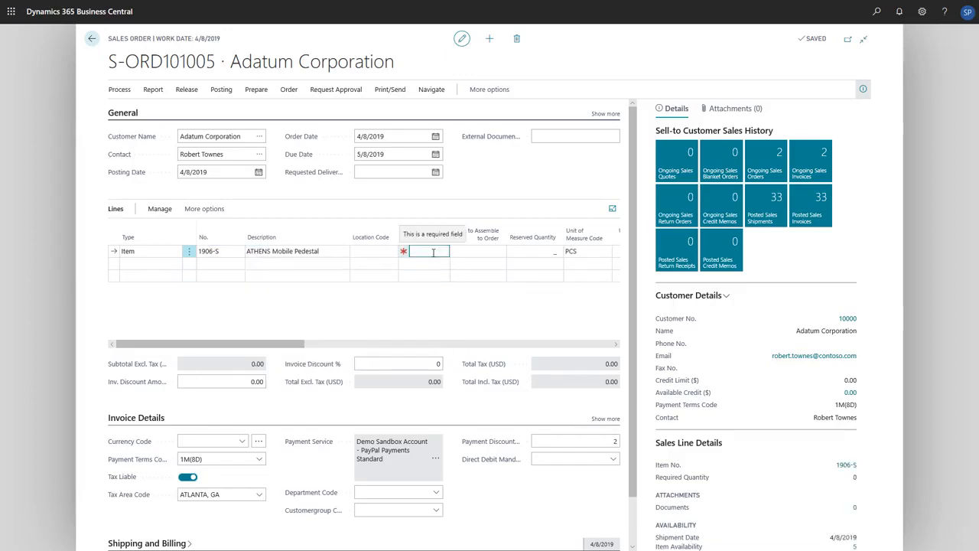
text(1)
click(442, 313)
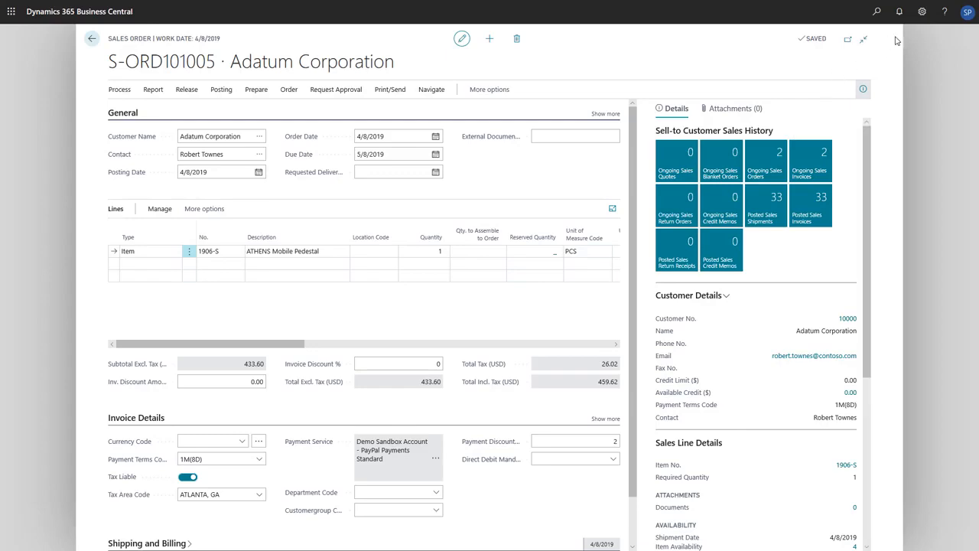
Personalize the sales order lines with the Drop Shipment field before No., and mark the ATHENS Mobile Pedestal line as a drop shipment
click(921, 11)
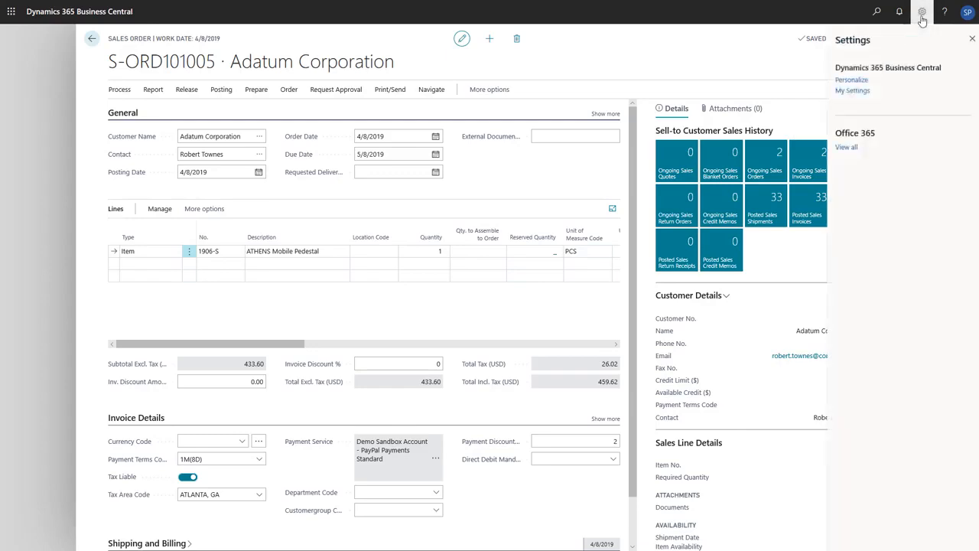
click(851, 80)
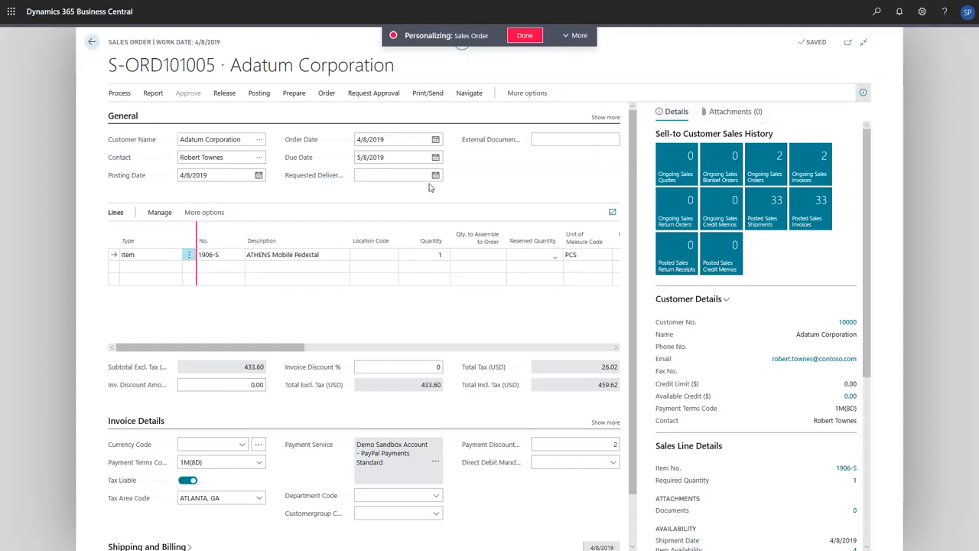
click(293, 218)
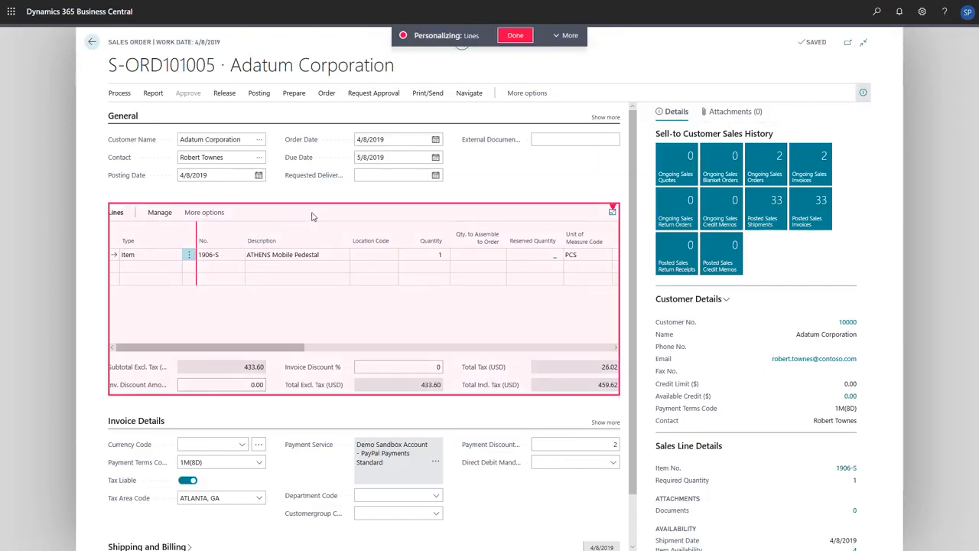
click(566, 35)
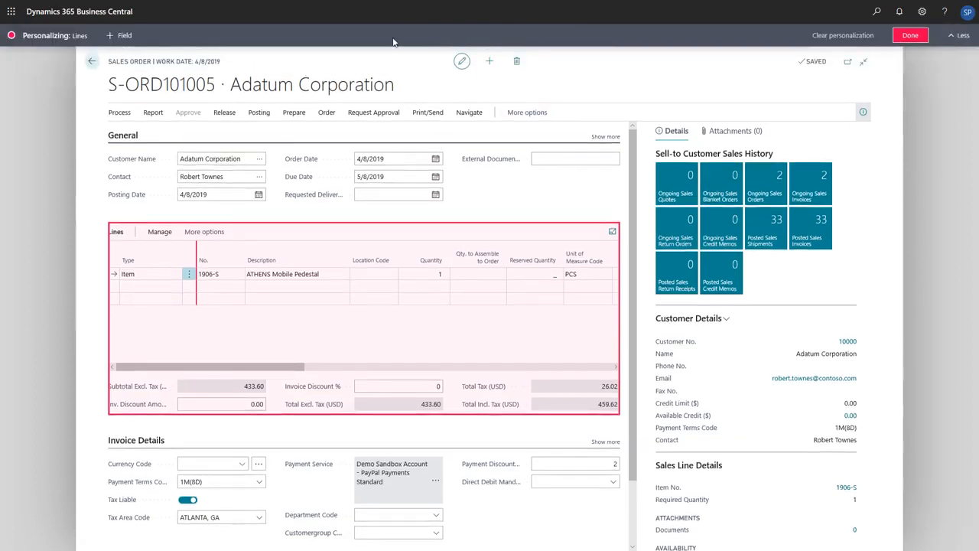
click(118, 36)
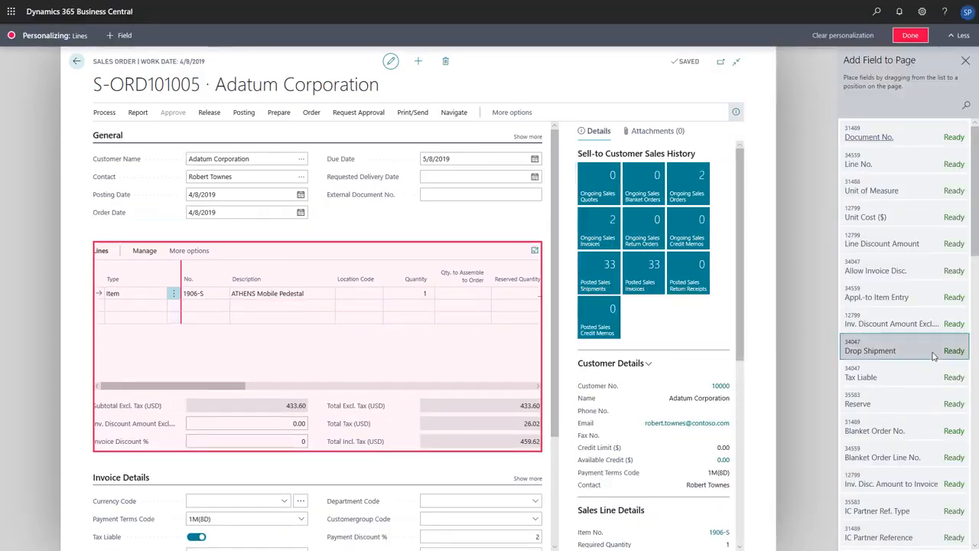
drag(853, 351, 153, 271)
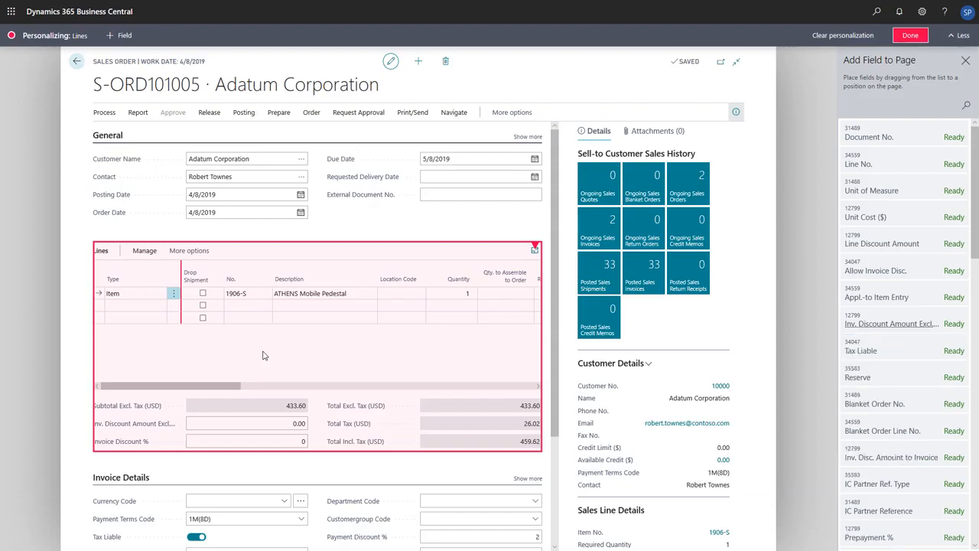
click(905, 40)
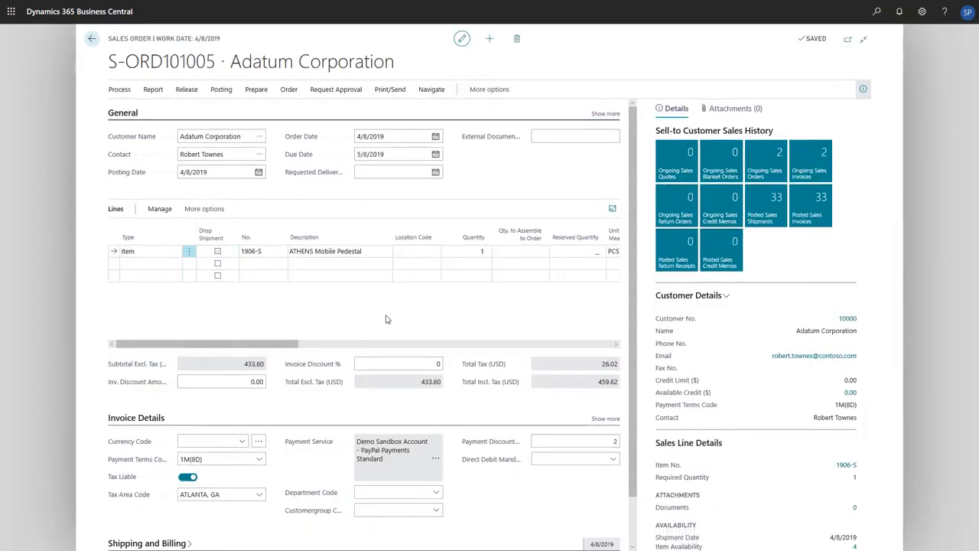
Leave the sales order and create a purchase order for vendor Fabrikam, Inc. with vendor invoice number 101
key(Escape)
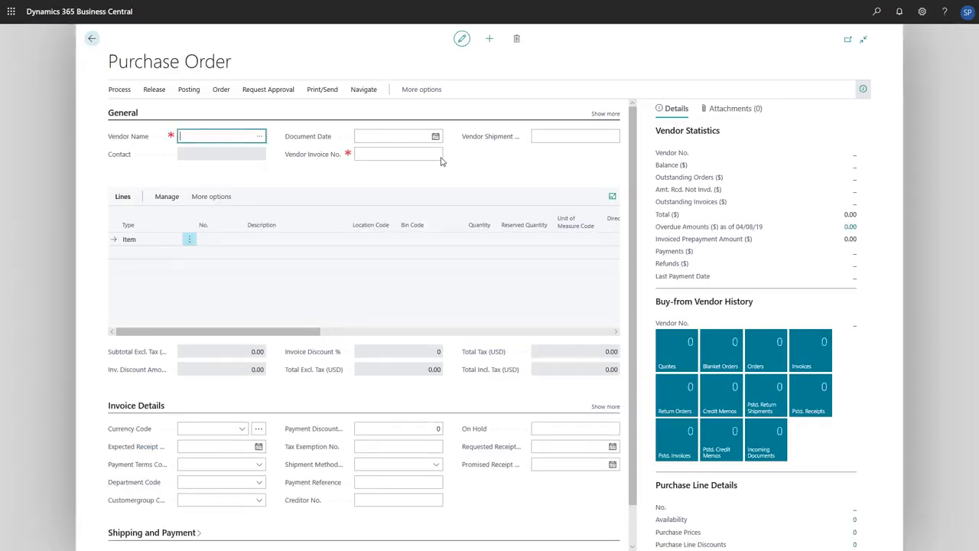
click(261, 137)
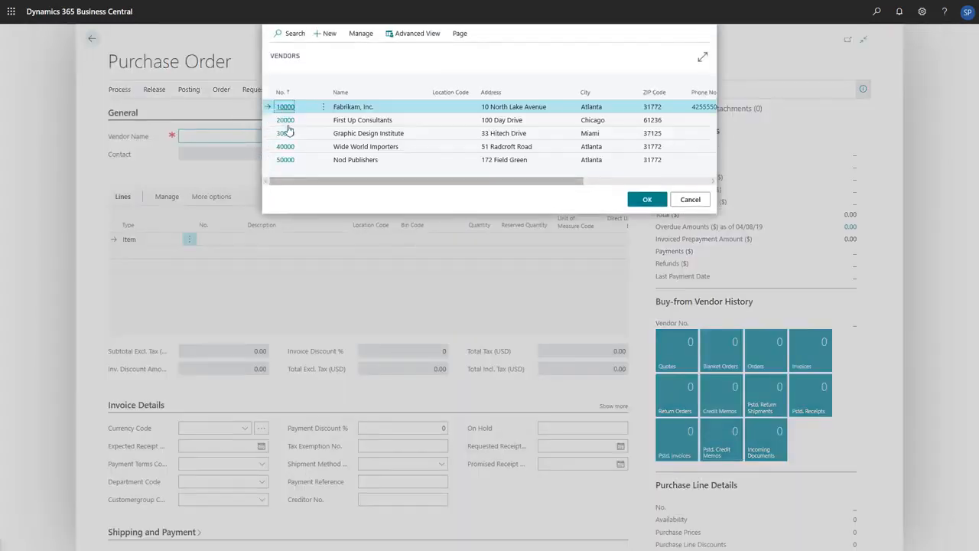
click(284, 107)
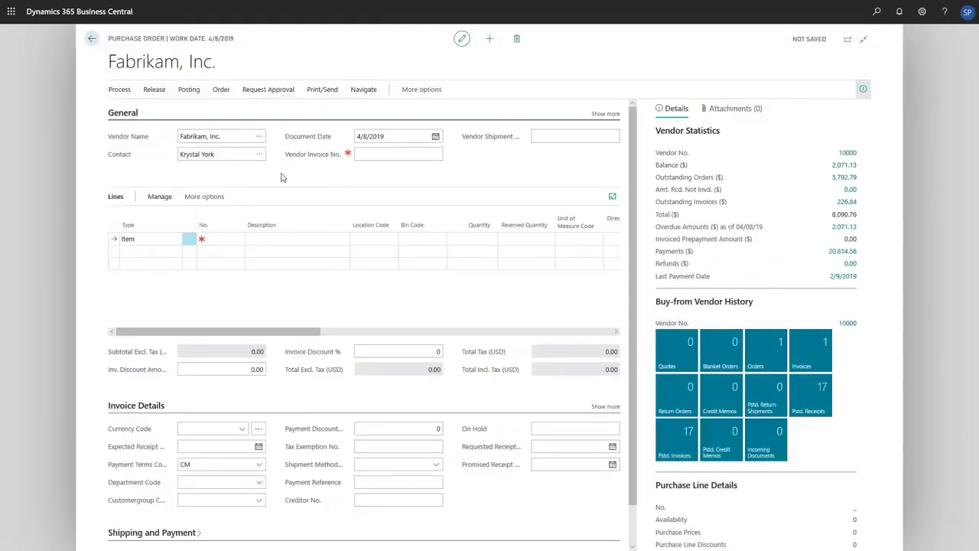
click(376, 152)
text(101)
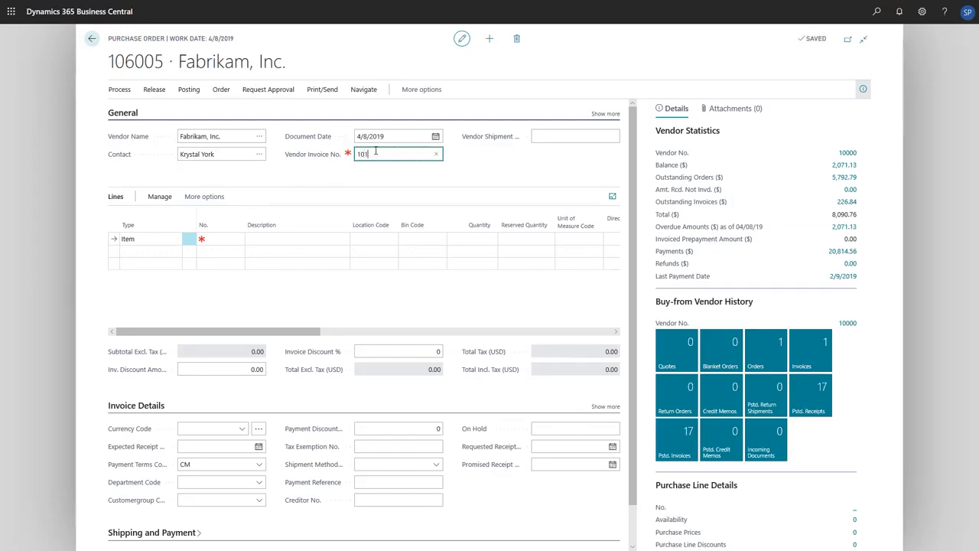
click(322, 178)
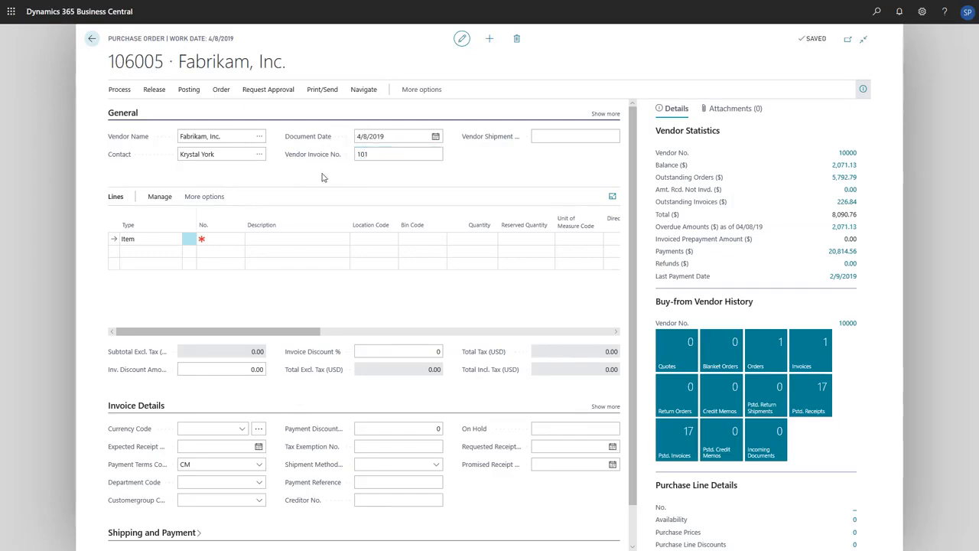
Set the purchase order's ship-to option to Customer Address and choose Adatum Corporation as the customer
scroll(320, 203, down, 1)
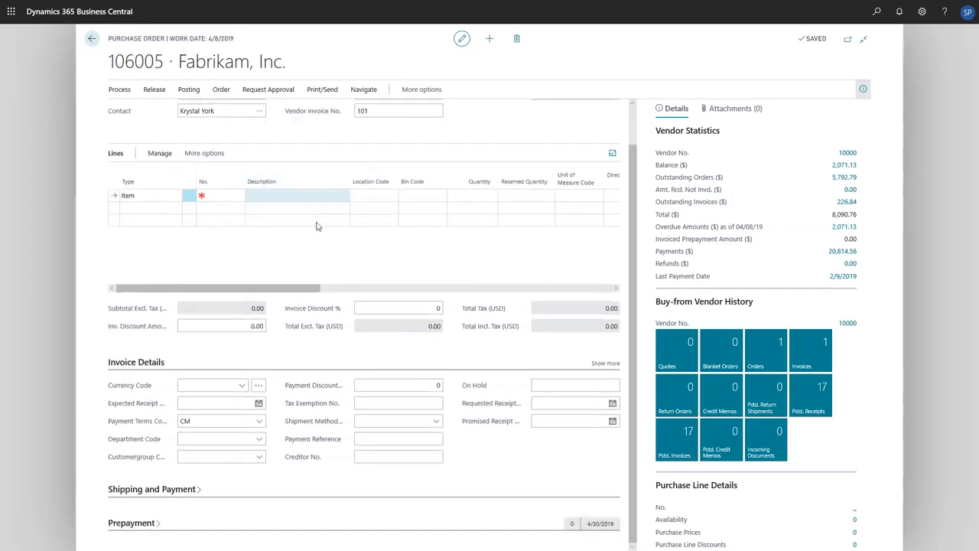
click(184, 493)
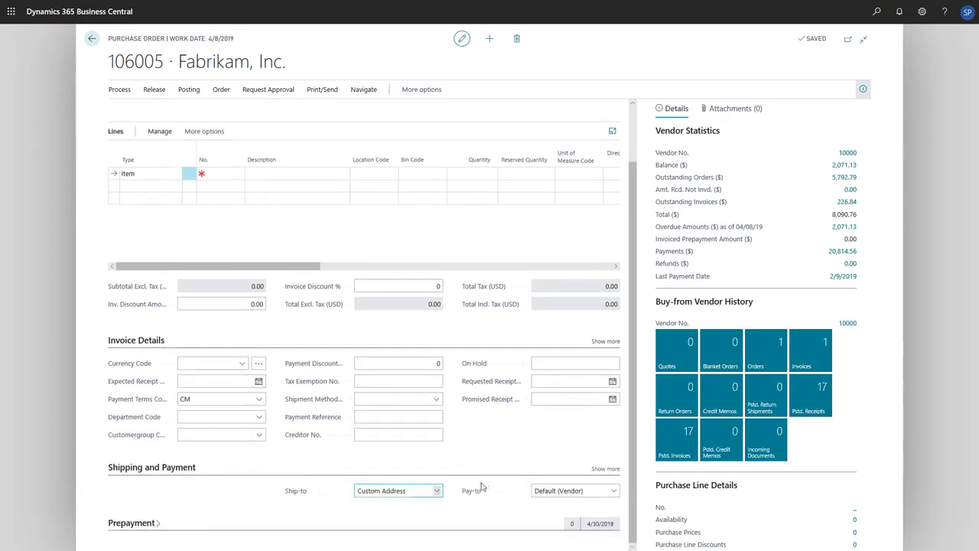
click(605, 468)
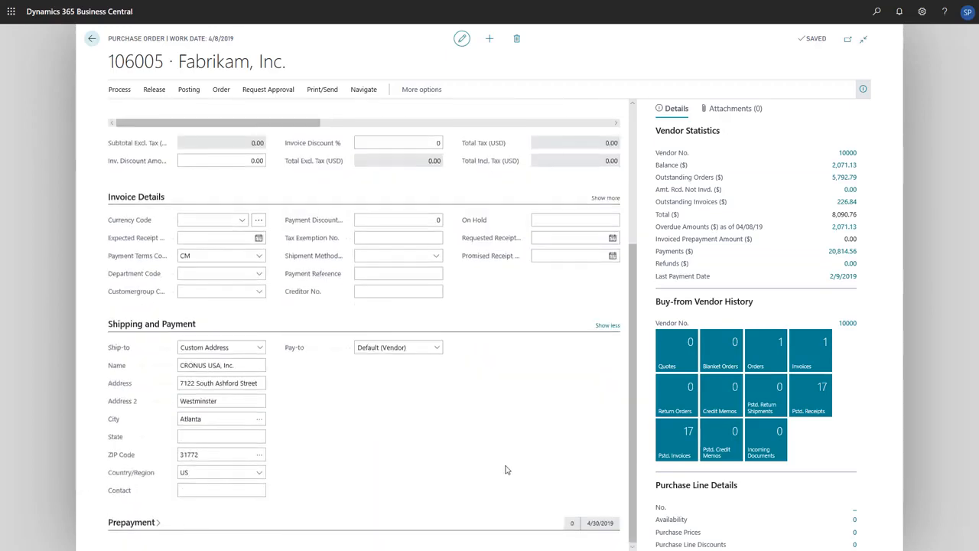
click(258, 348)
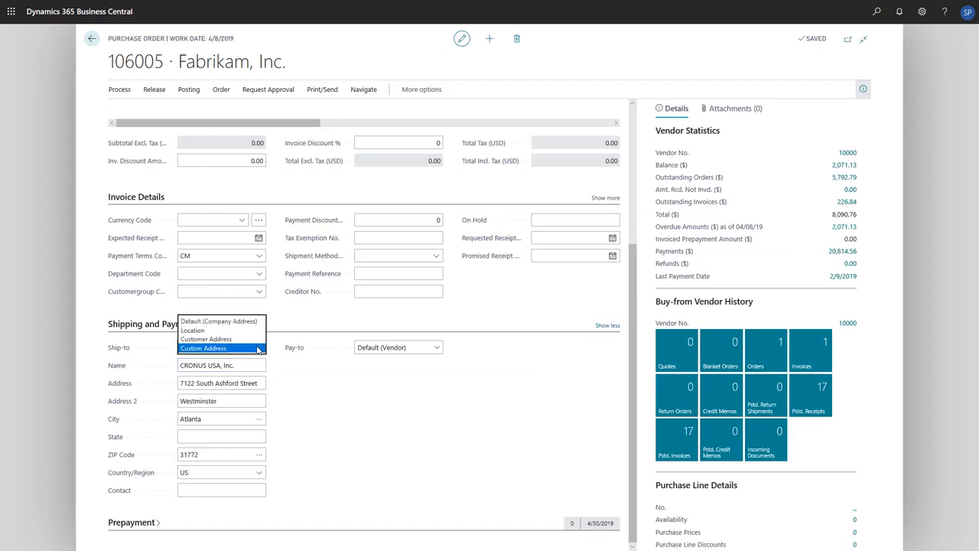
click(258, 339)
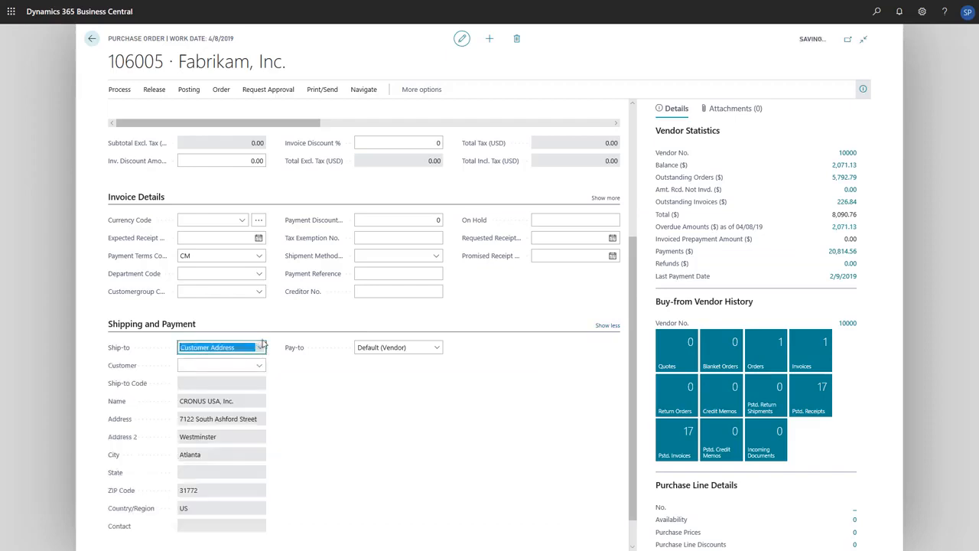
click(263, 368)
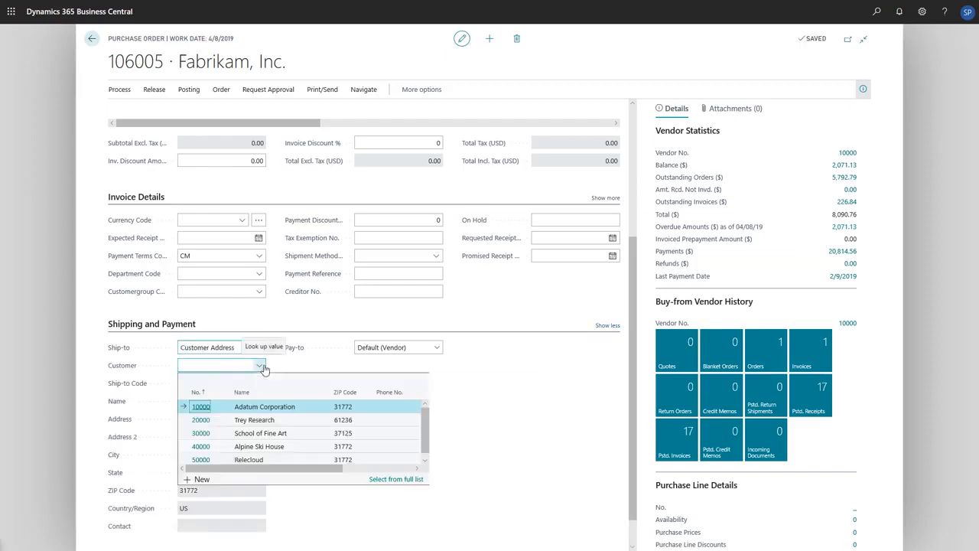
click(201, 408)
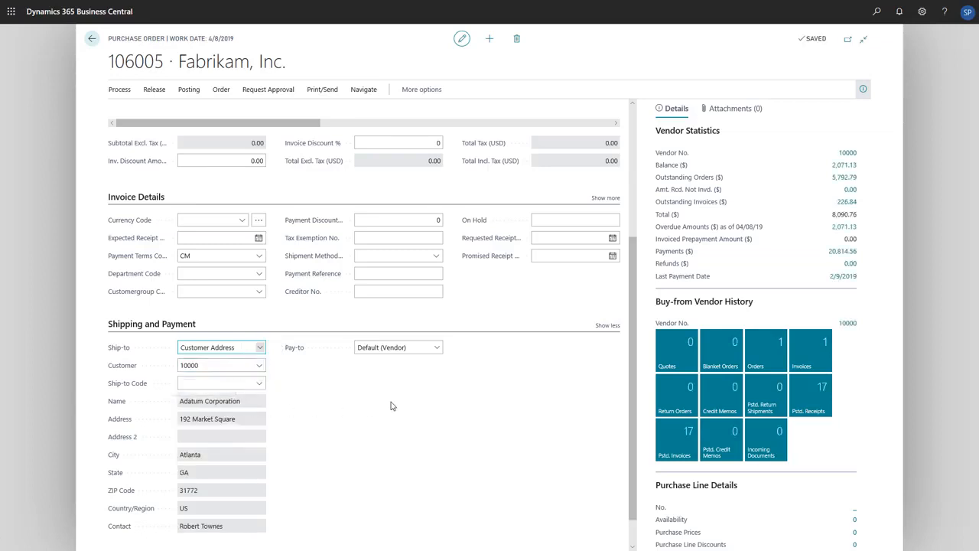
Use the drop shipment function Get Sales Order to bring in Adatum Corporation's sales order dated 4/8/2019
scroll(390, 406, up, 3)
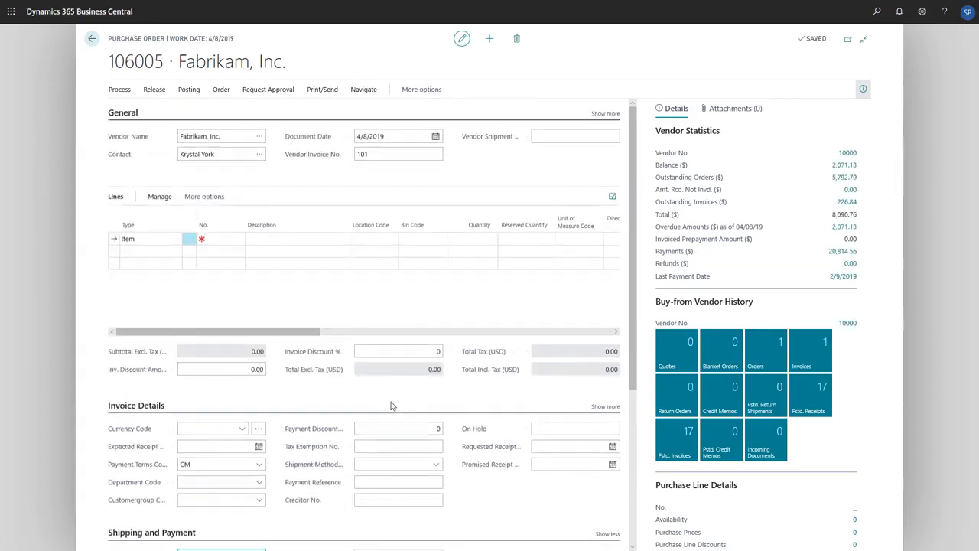
click(410, 98)
click(413, 91)
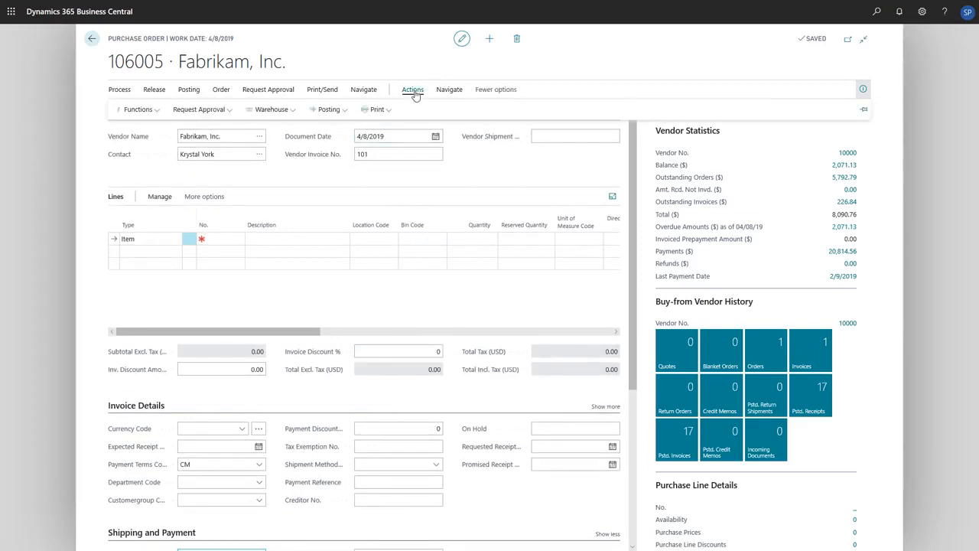
click(156, 112)
click(156, 111)
click(156, 111)
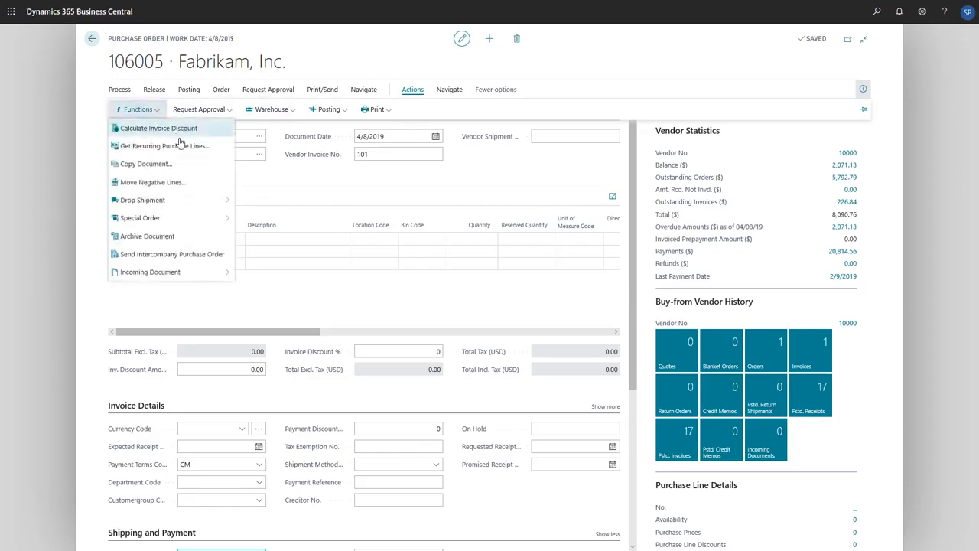
mouse_move(222, 205)
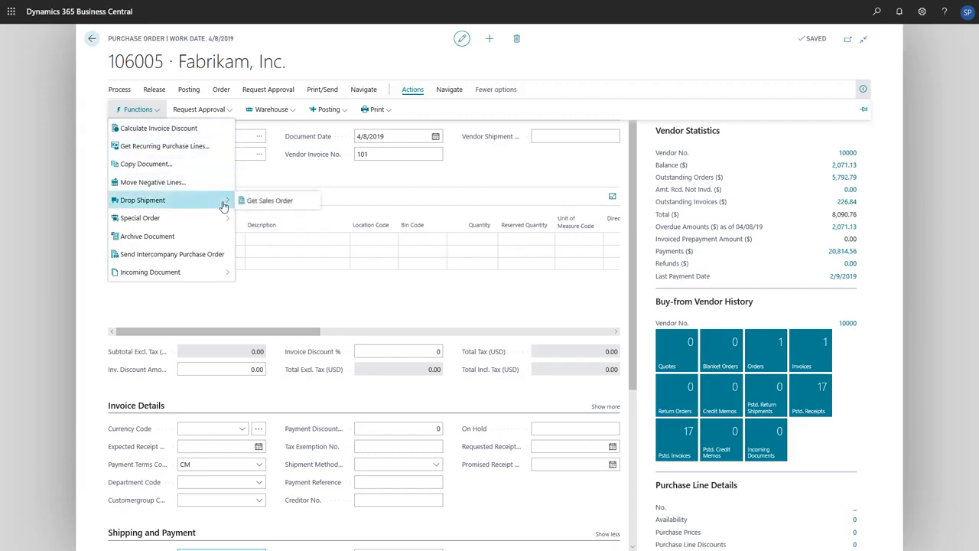
click(311, 204)
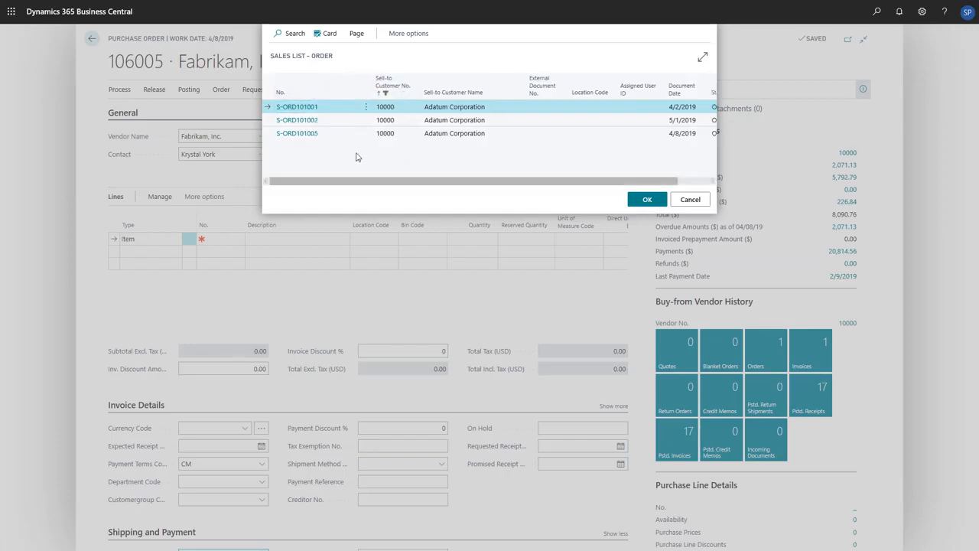
click(305, 134)
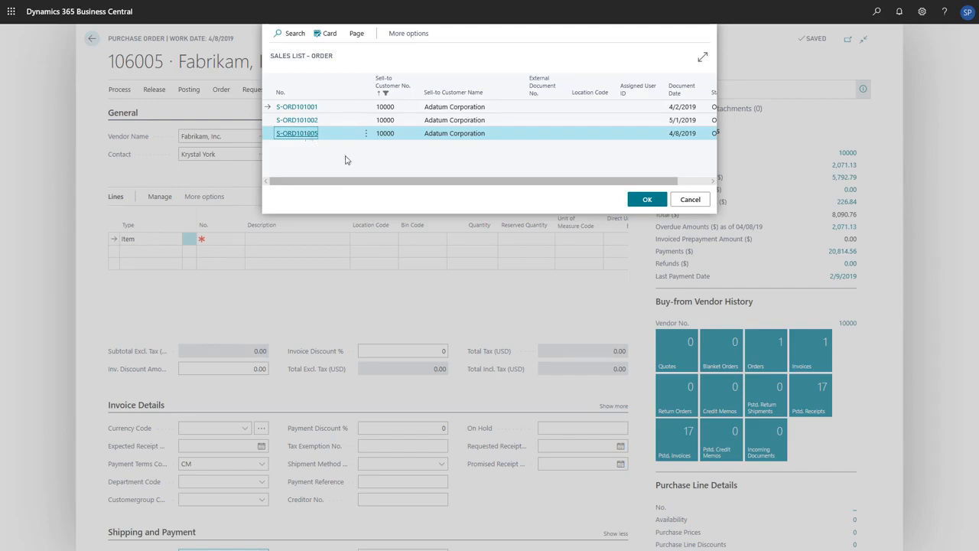
key(Return)
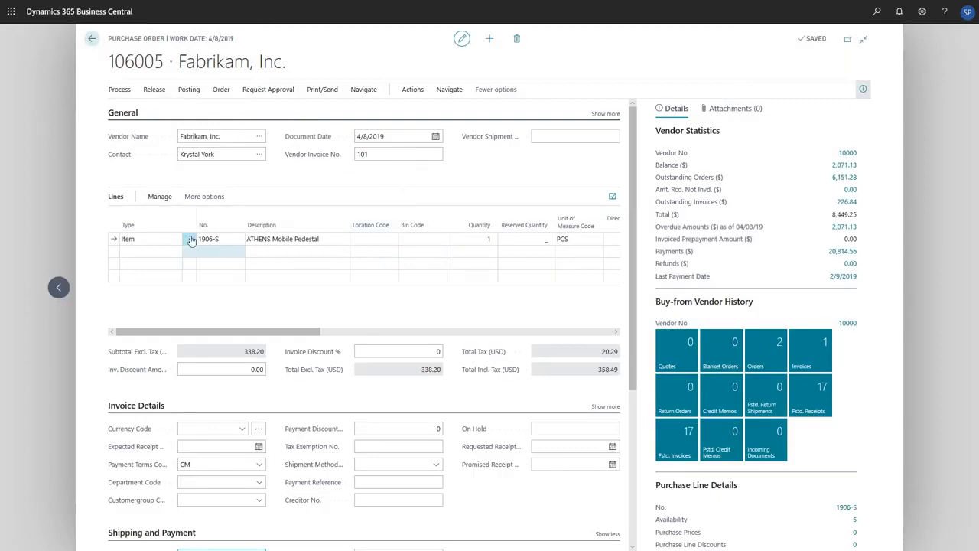
Open the sales order linked to the ATHENS Mobile Pedestal purchase line through its drop shipment link
click(204, 198)
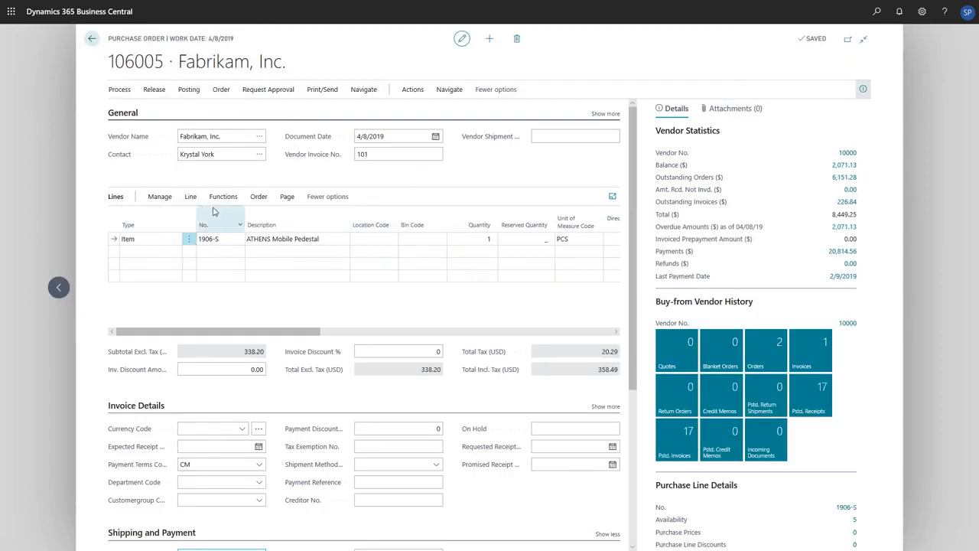
click(259, 197)
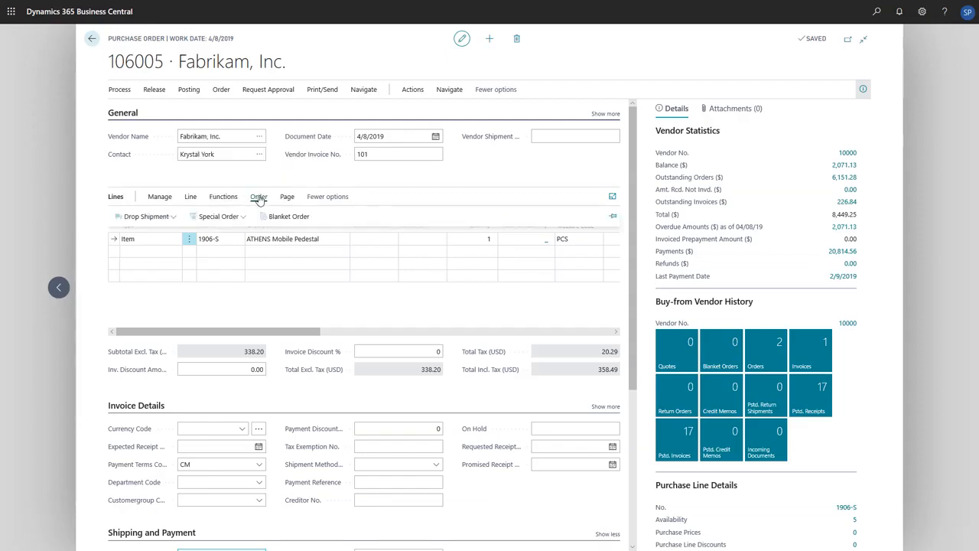
click(145, 217)
click(188, 242)
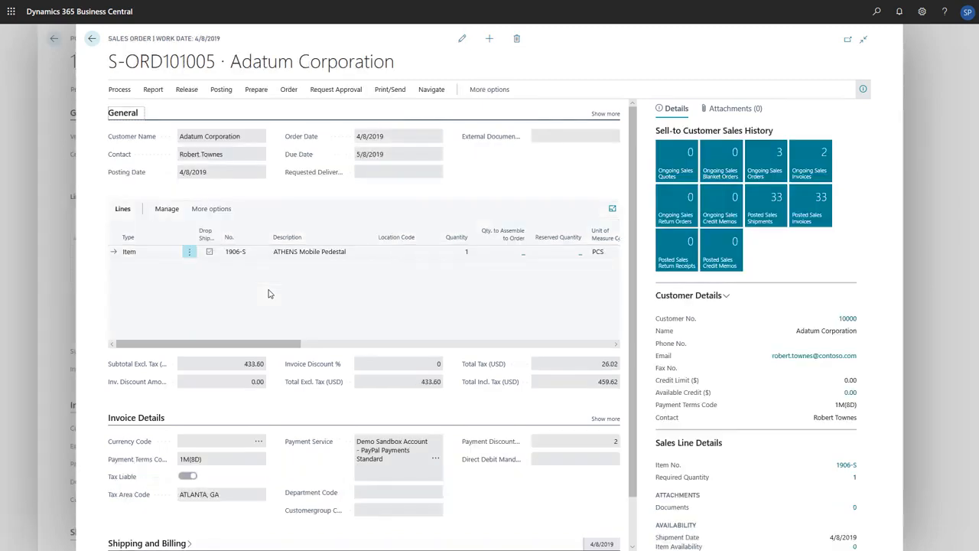
Check the drop shipment purchase order linked to the ATHENS Mobile Pedestal line of the sales order
click(212, 209)
click(227, 211)
click(160, 230)
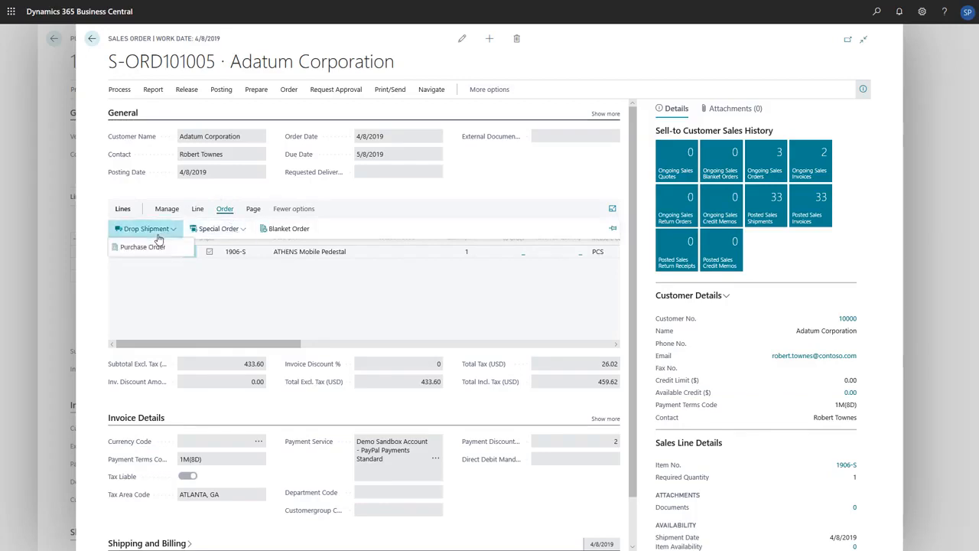
click(175, 247)
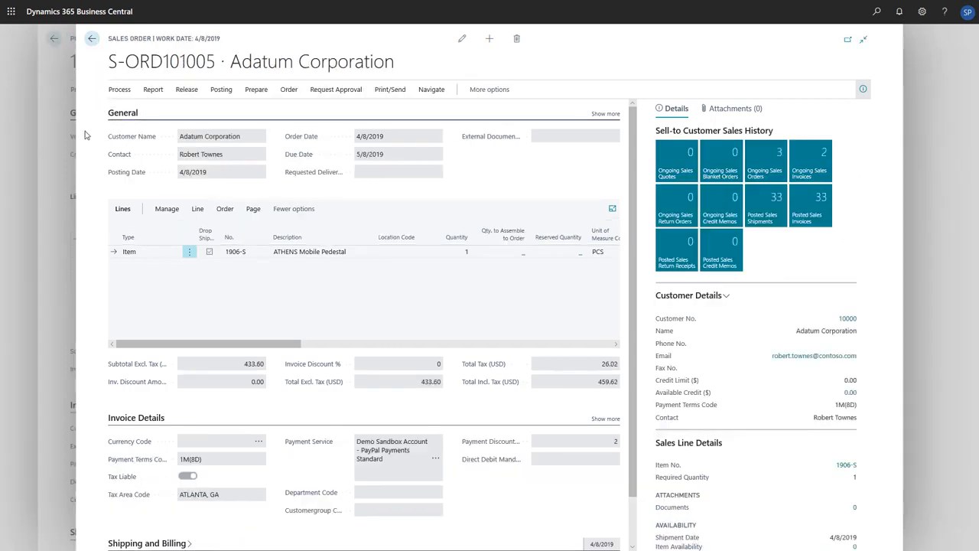
Post Adatum Corporation's sales order with the Ship and Invoice option
click(220, 90)
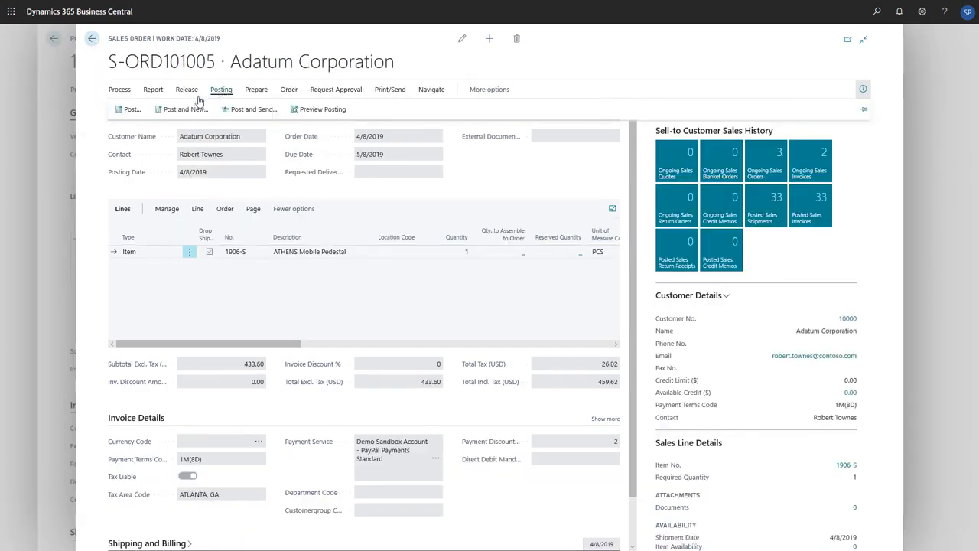
click(131, 111)
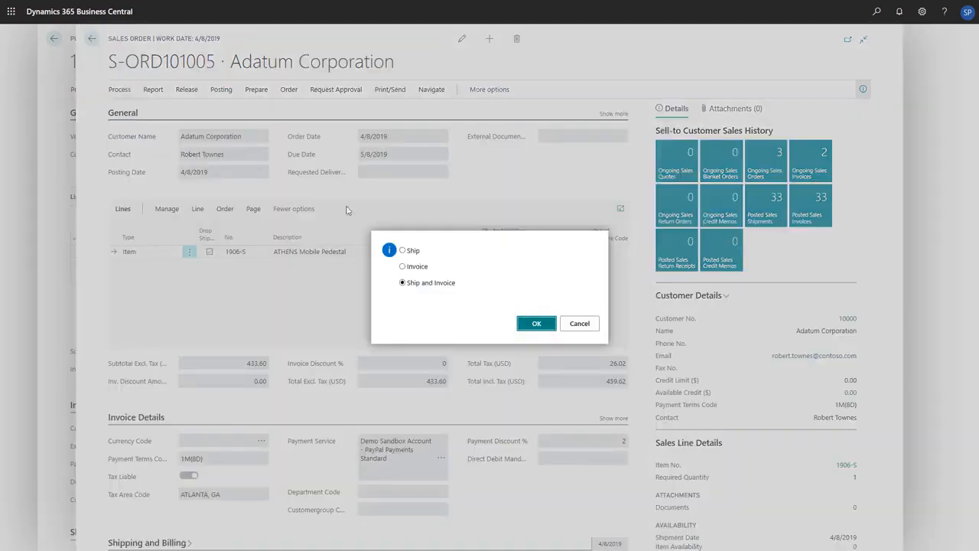
click(538, 331)
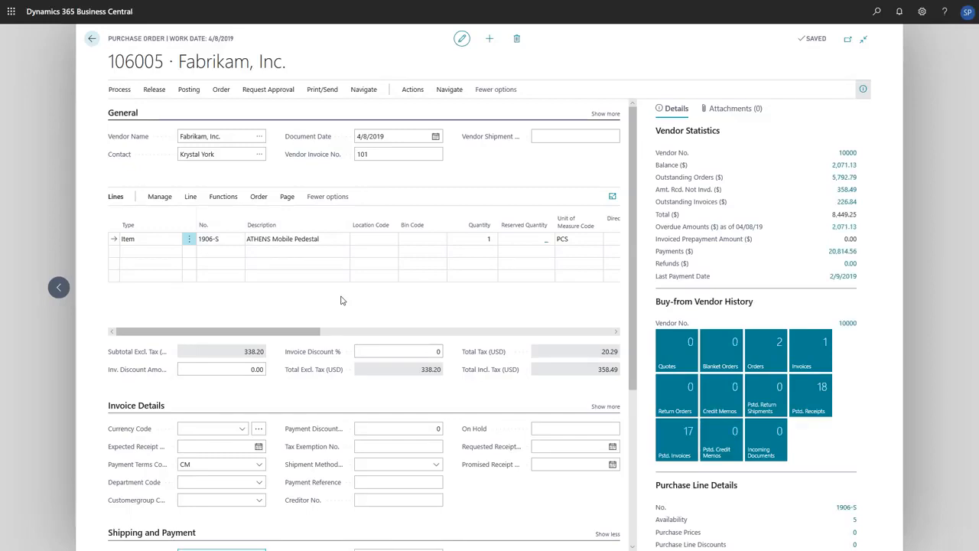
Post the Fabrikam, Inc. purchase order with the Receive and Invoice option
click(188, 90)
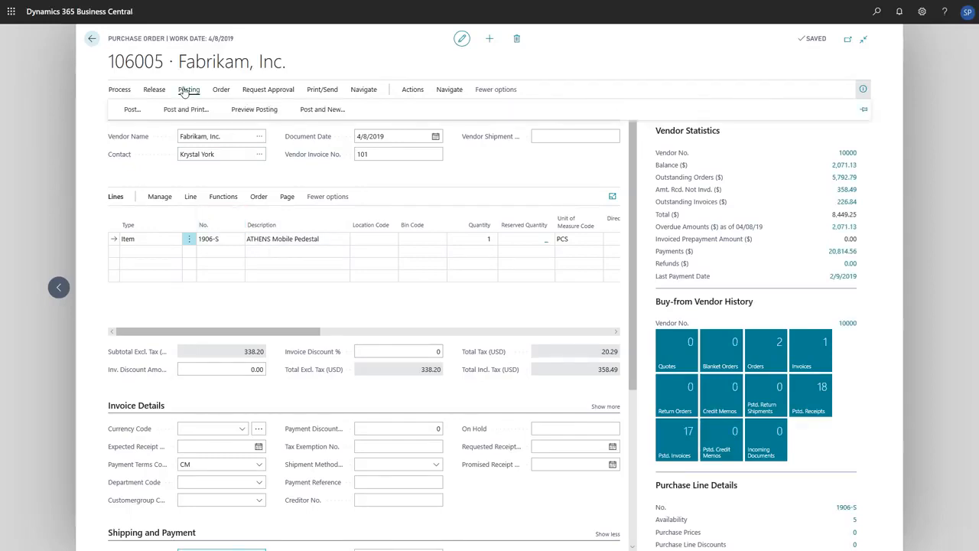
click(132, 109)
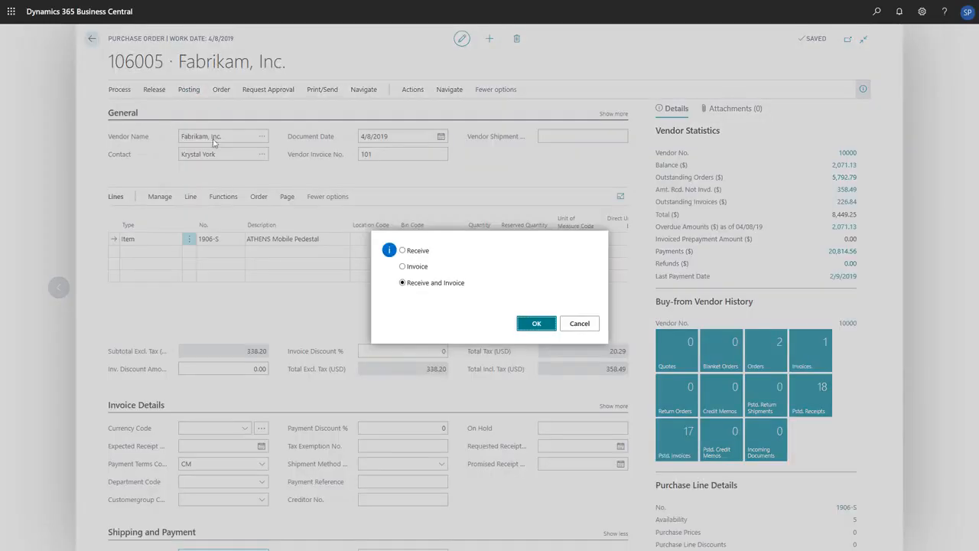
click(535, 323)
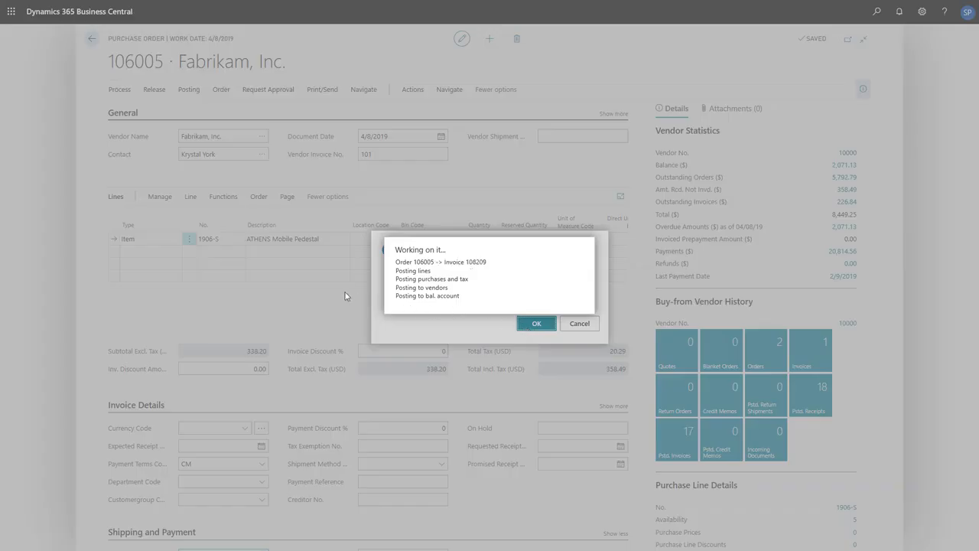